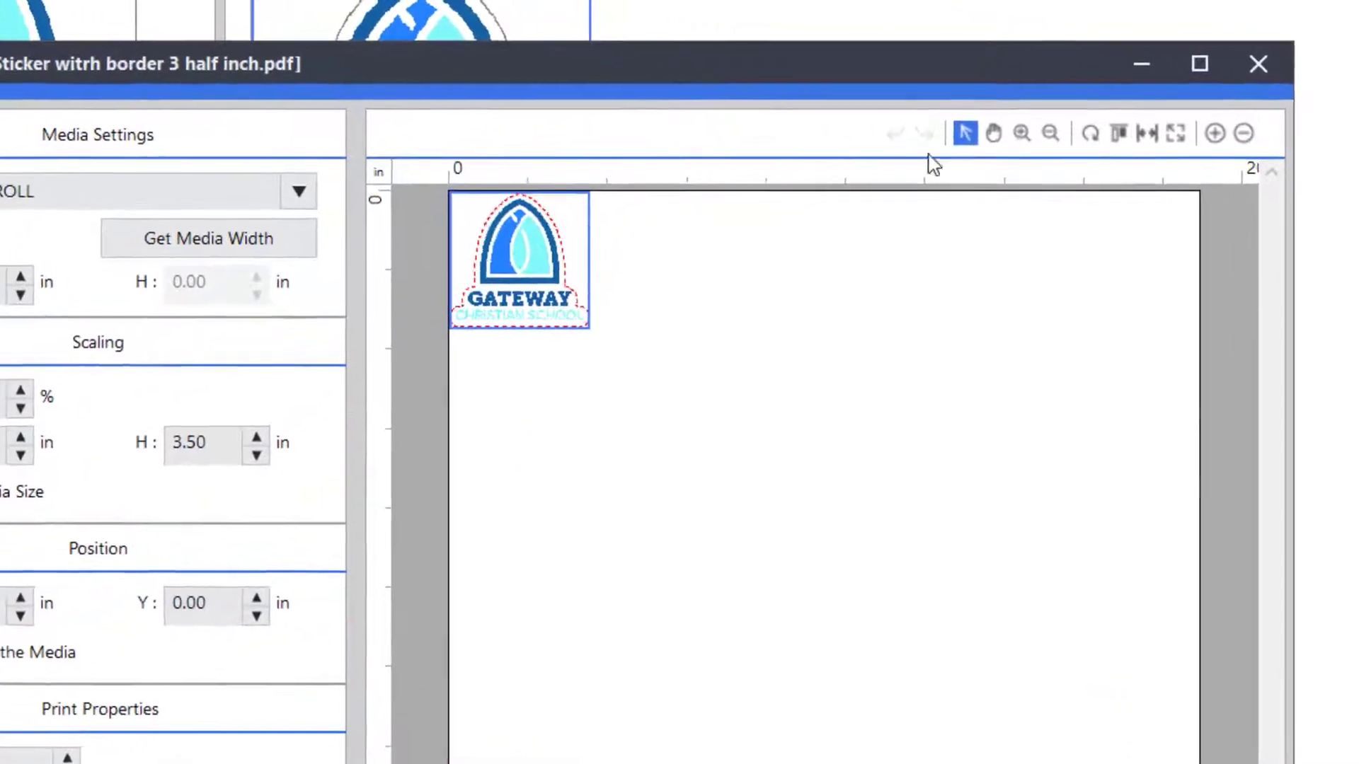
- Zoom in twice on the Gateway sticker logo in the Job Settings preview
click(1021, 133)
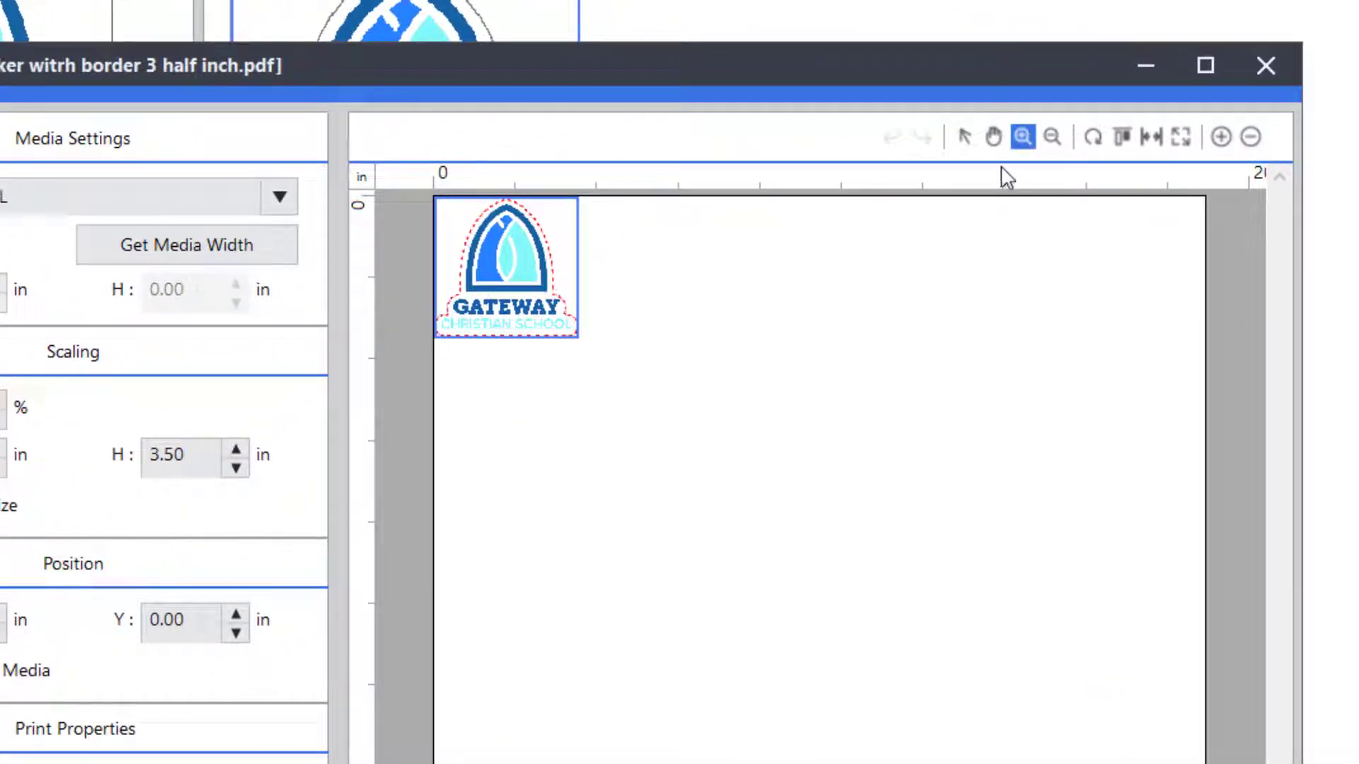
click(537, 301)
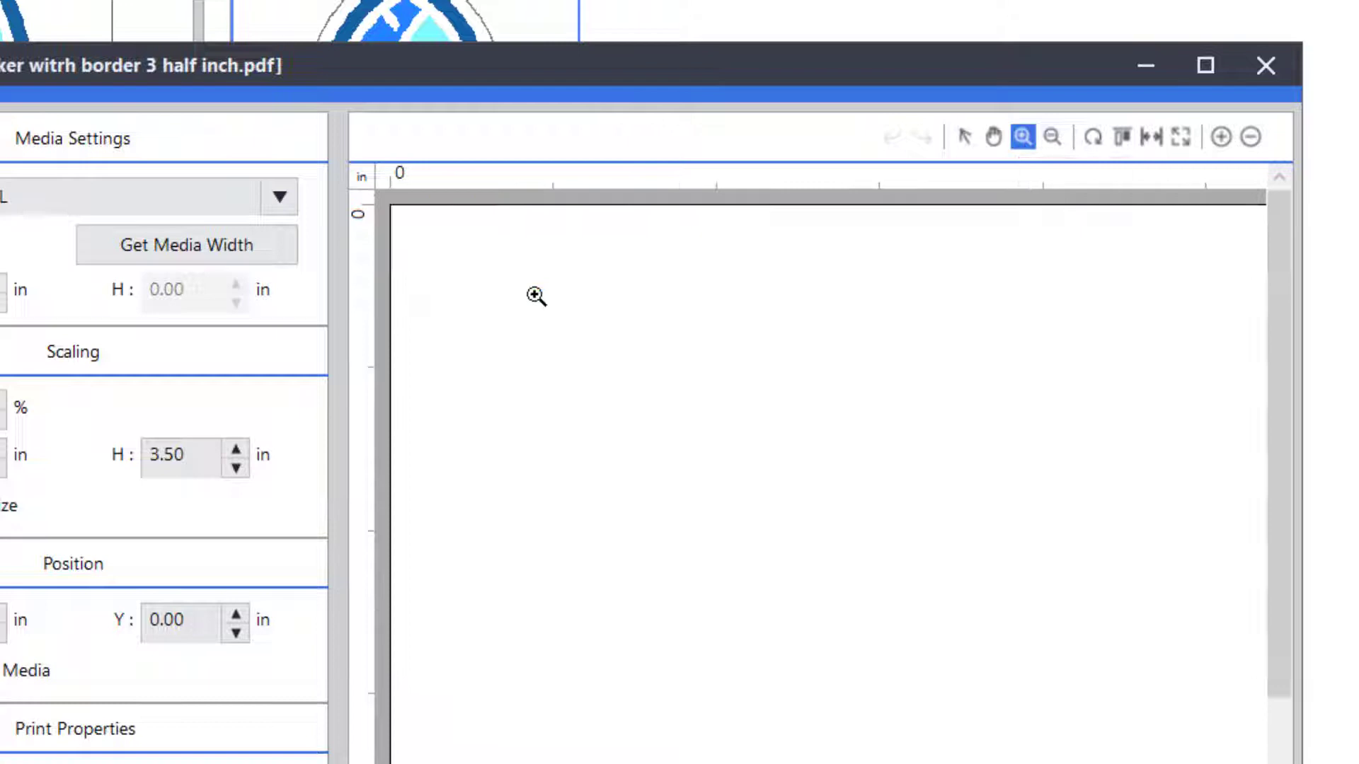
click(562, 421)
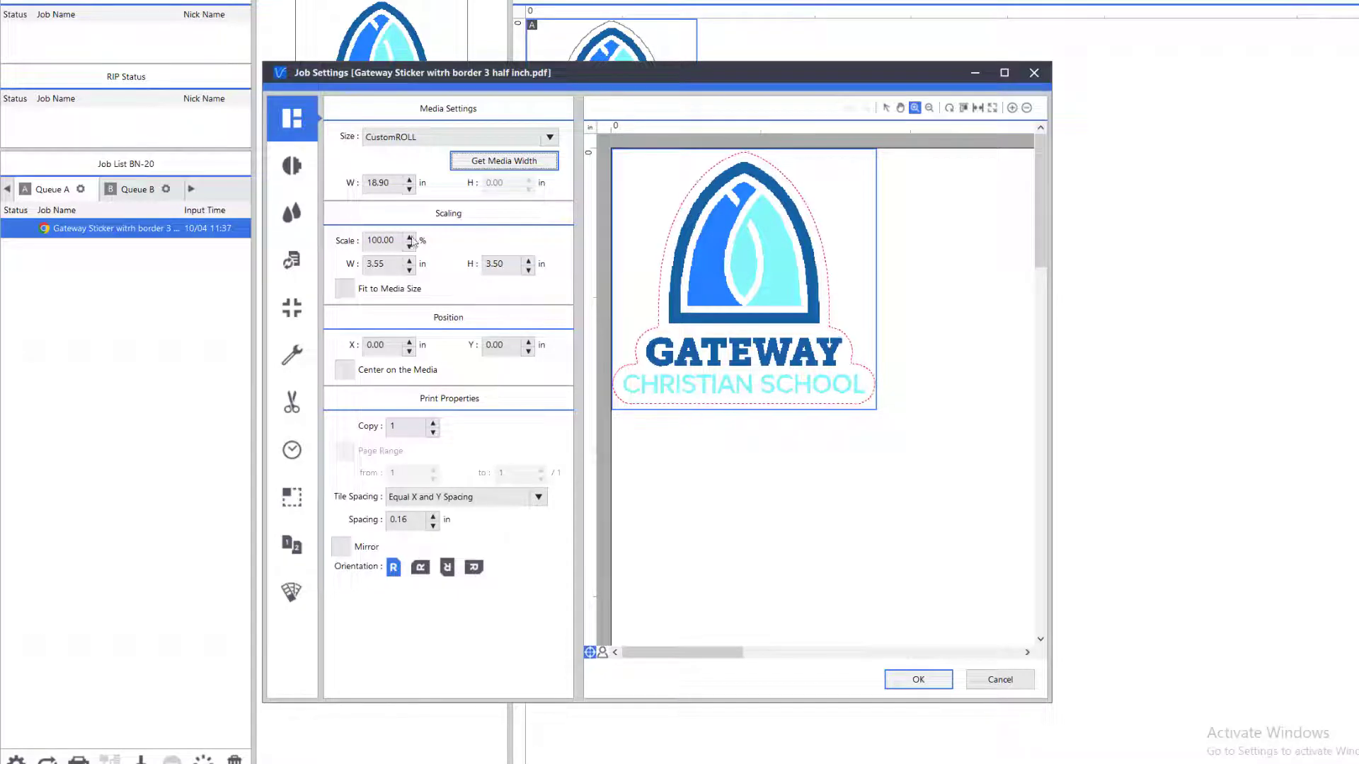
click(410, 271)
click(409, 271)
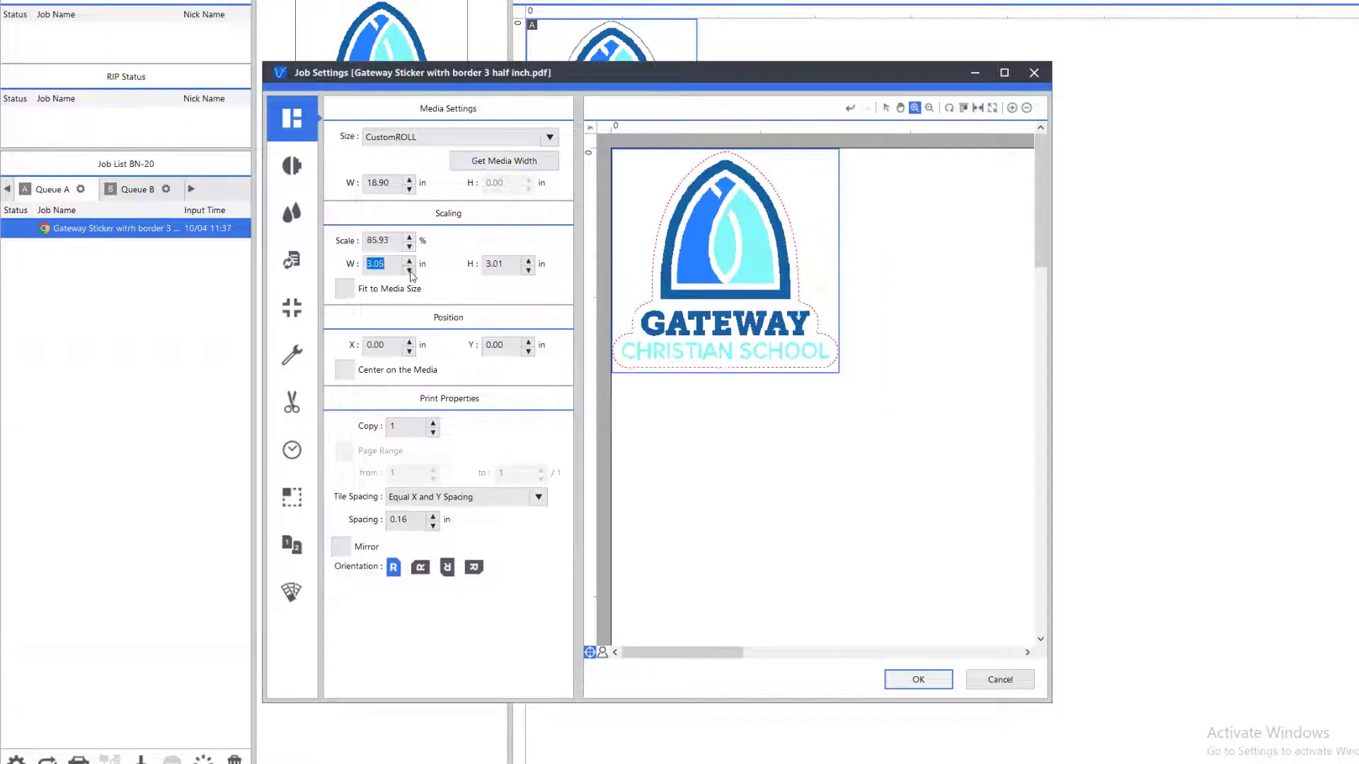
click(410, 271)
click(410, 271)
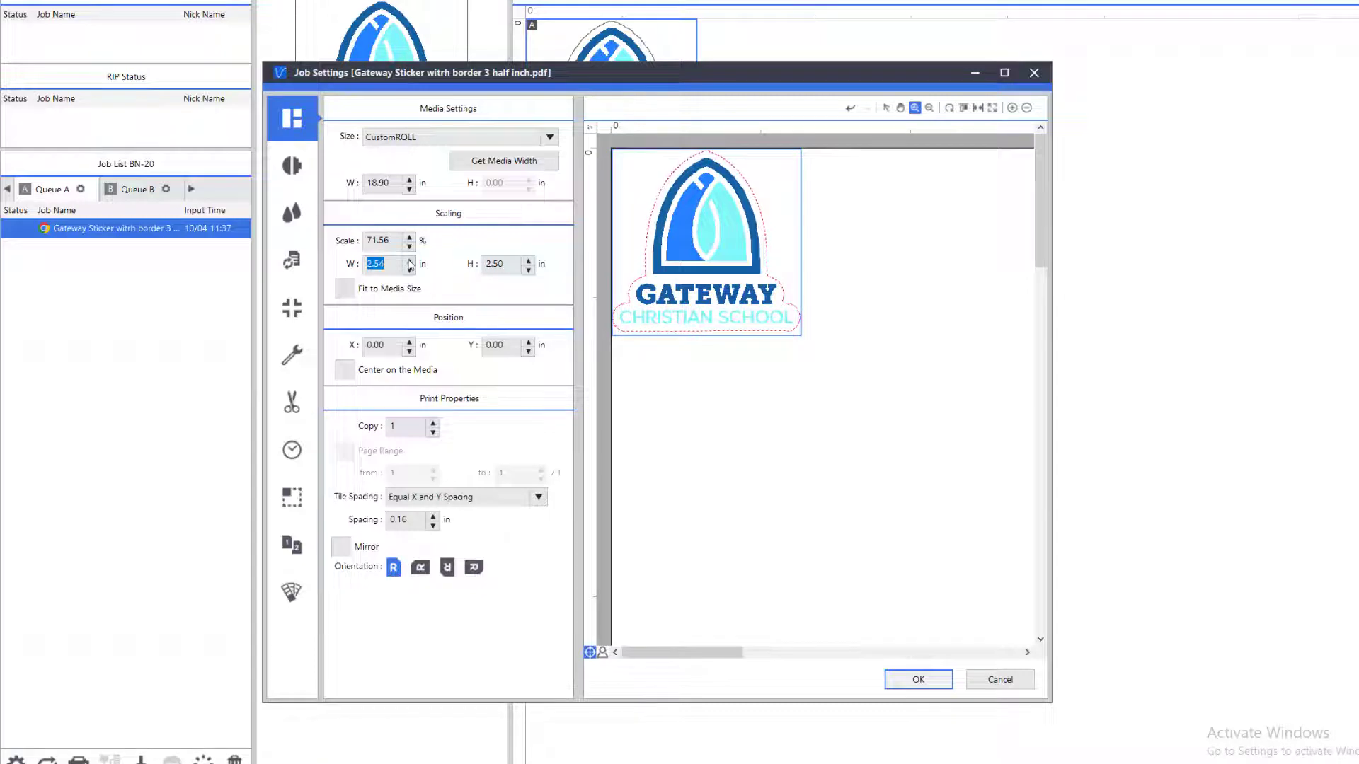
click(409, 259)
click(409, 259)
click(409, 259)
click(409, 259)
click(409, 259)
click(409, 259)
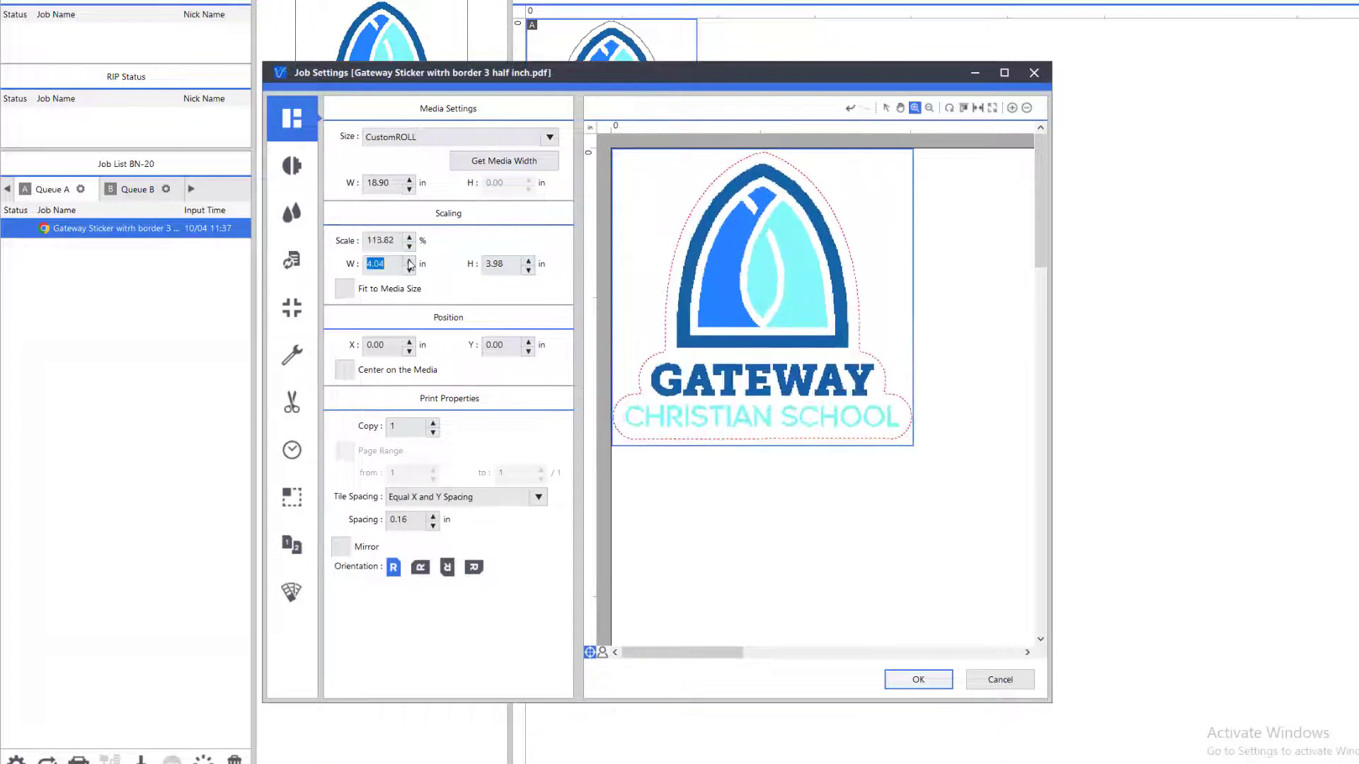
click(410, 271)
click(410, 271)
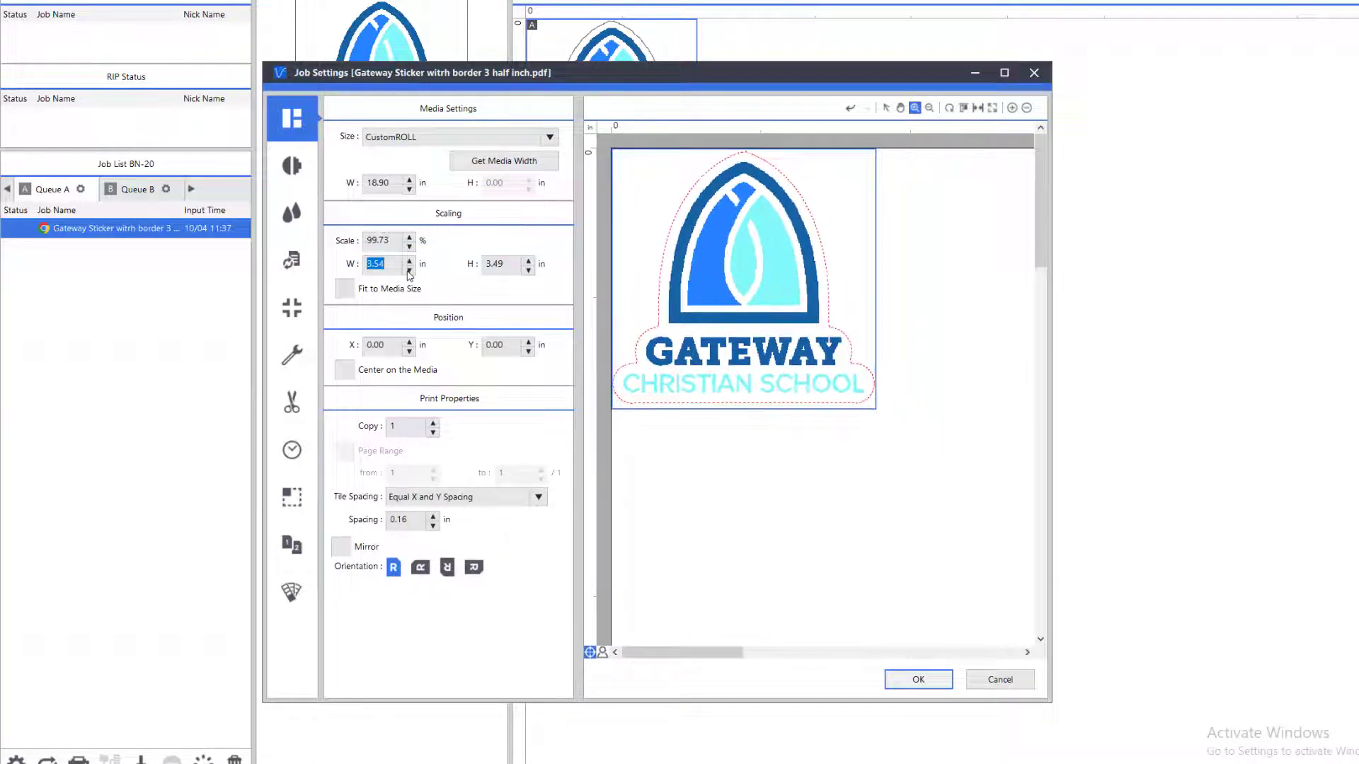
text(3.55)
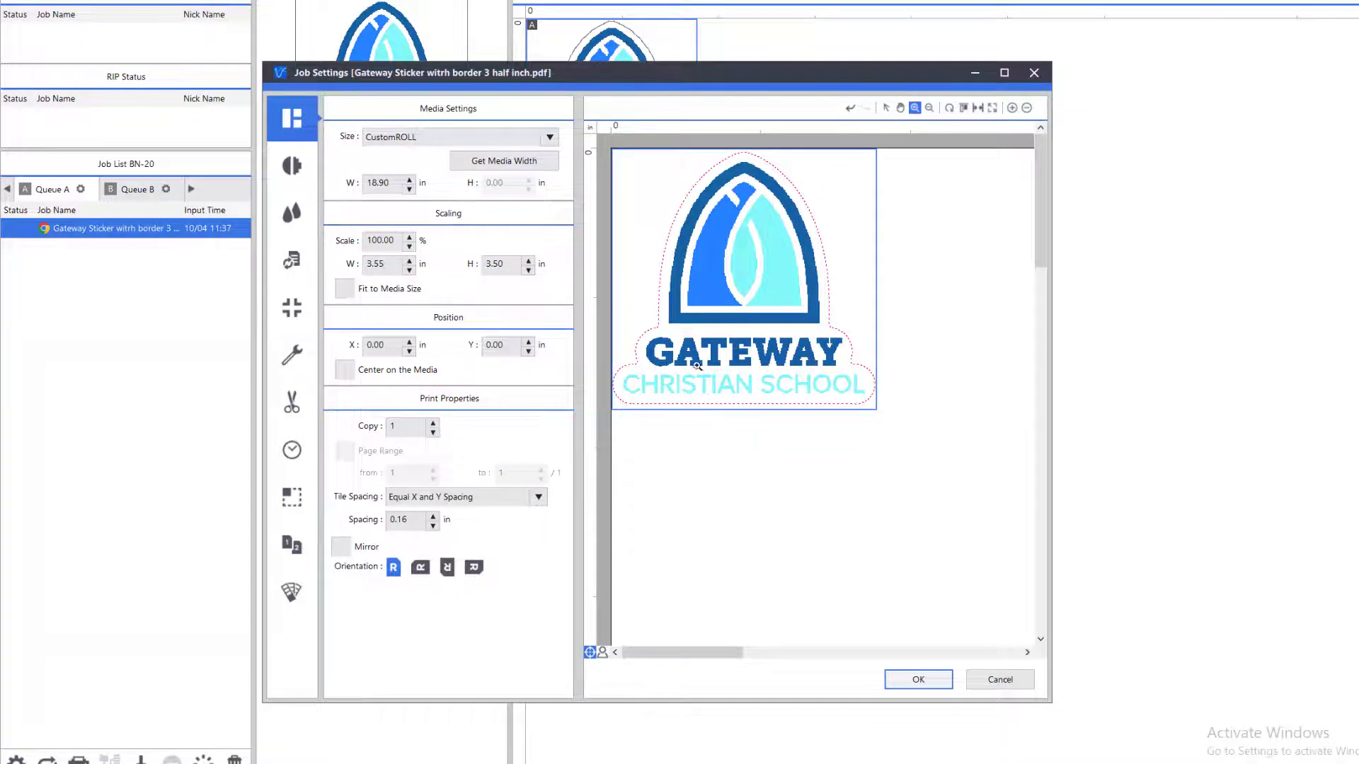
- Raise the copy count to 5 and centre the stickers on the media, viewing the whole page
click(434, 423)
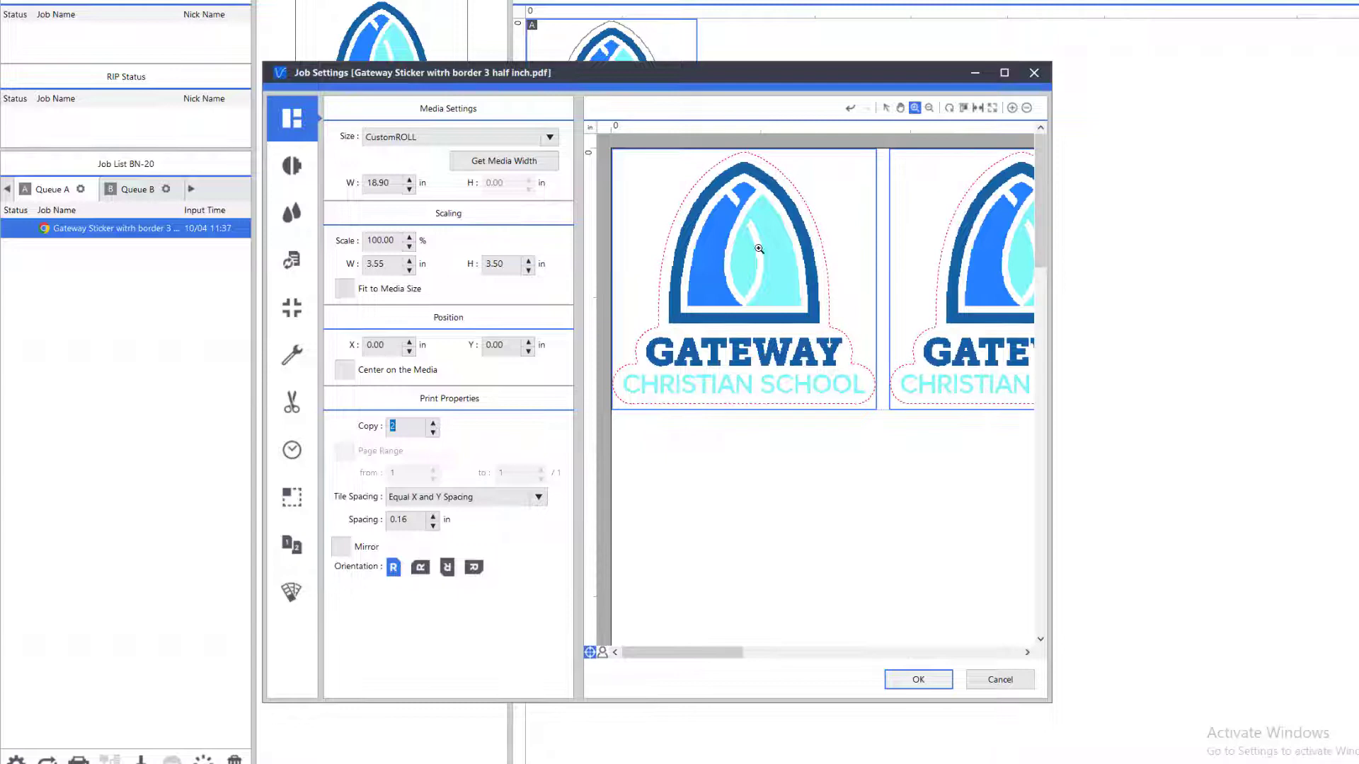
click(930, 109)
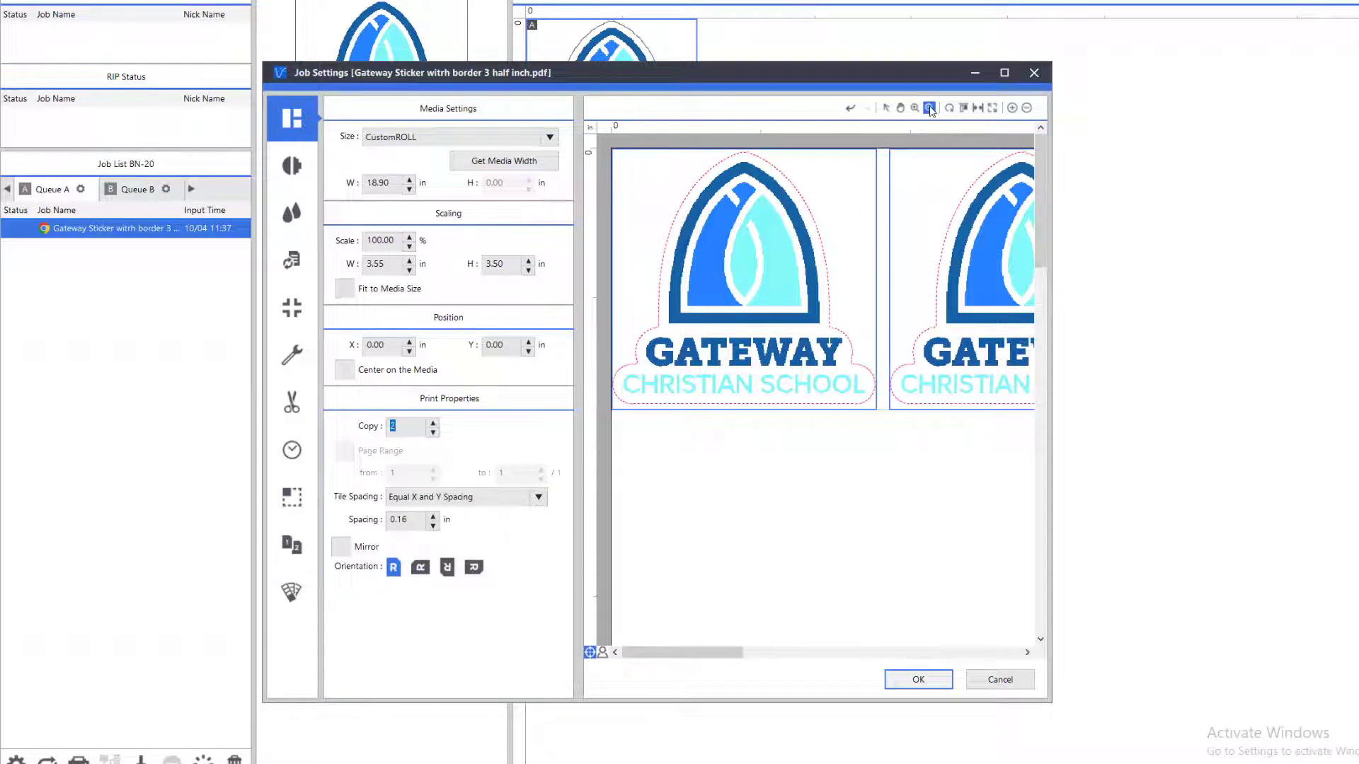
click(898, 231)
click(893, 245)
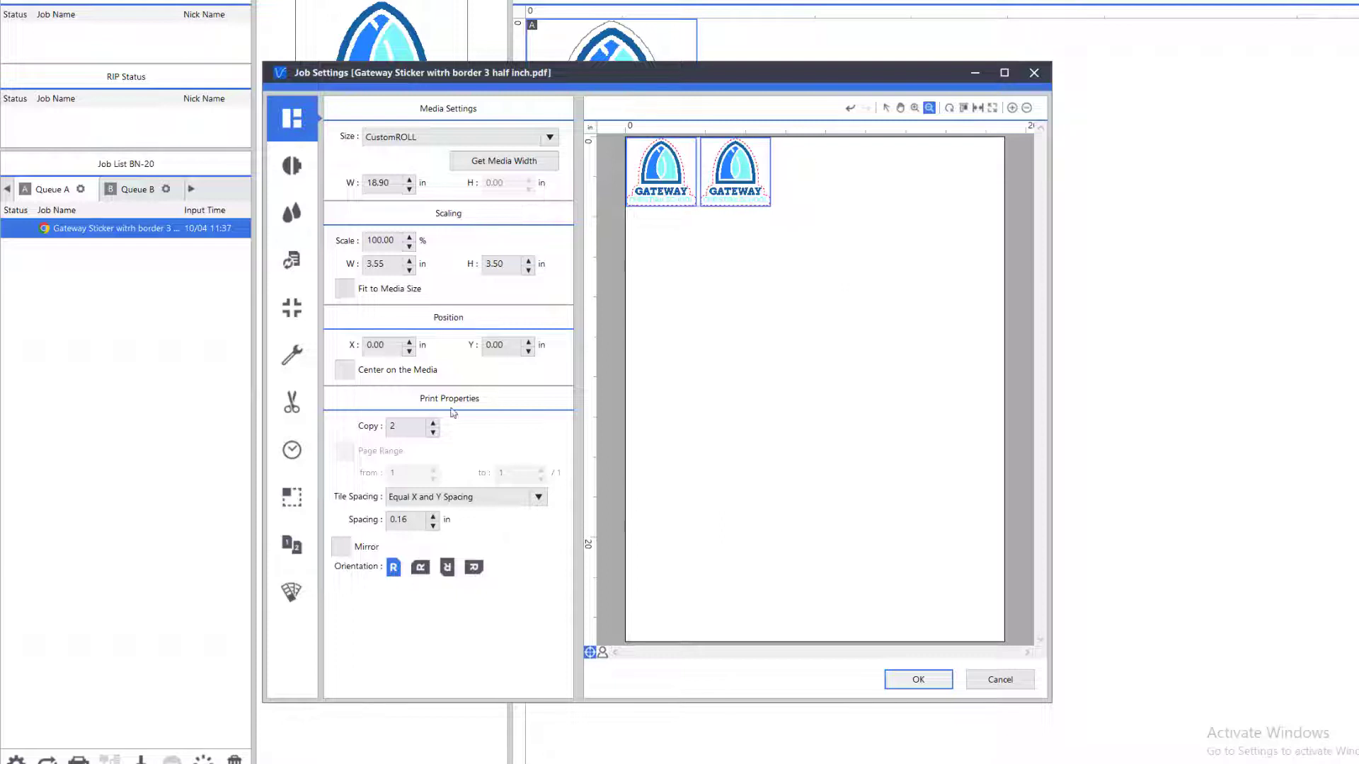
click(434, 424)
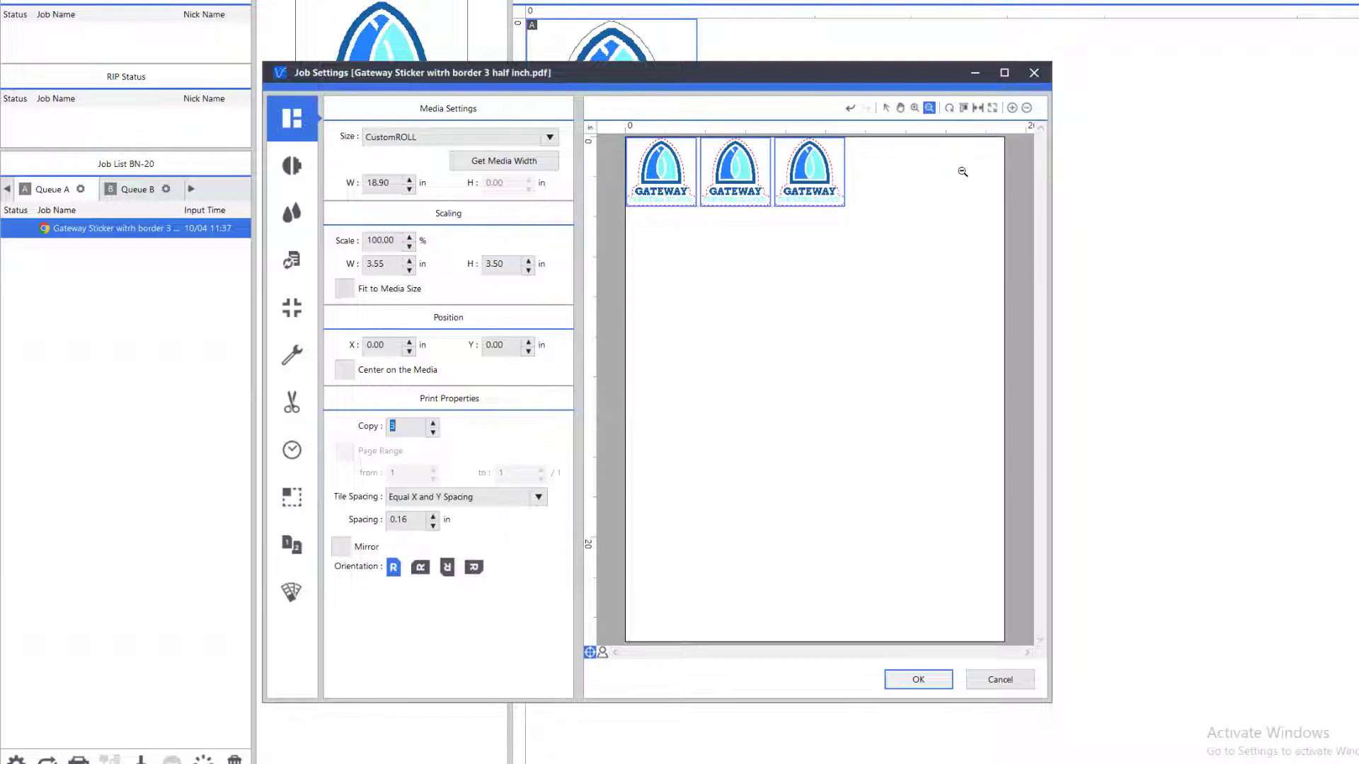
click(434, 423)
click(433, 423)
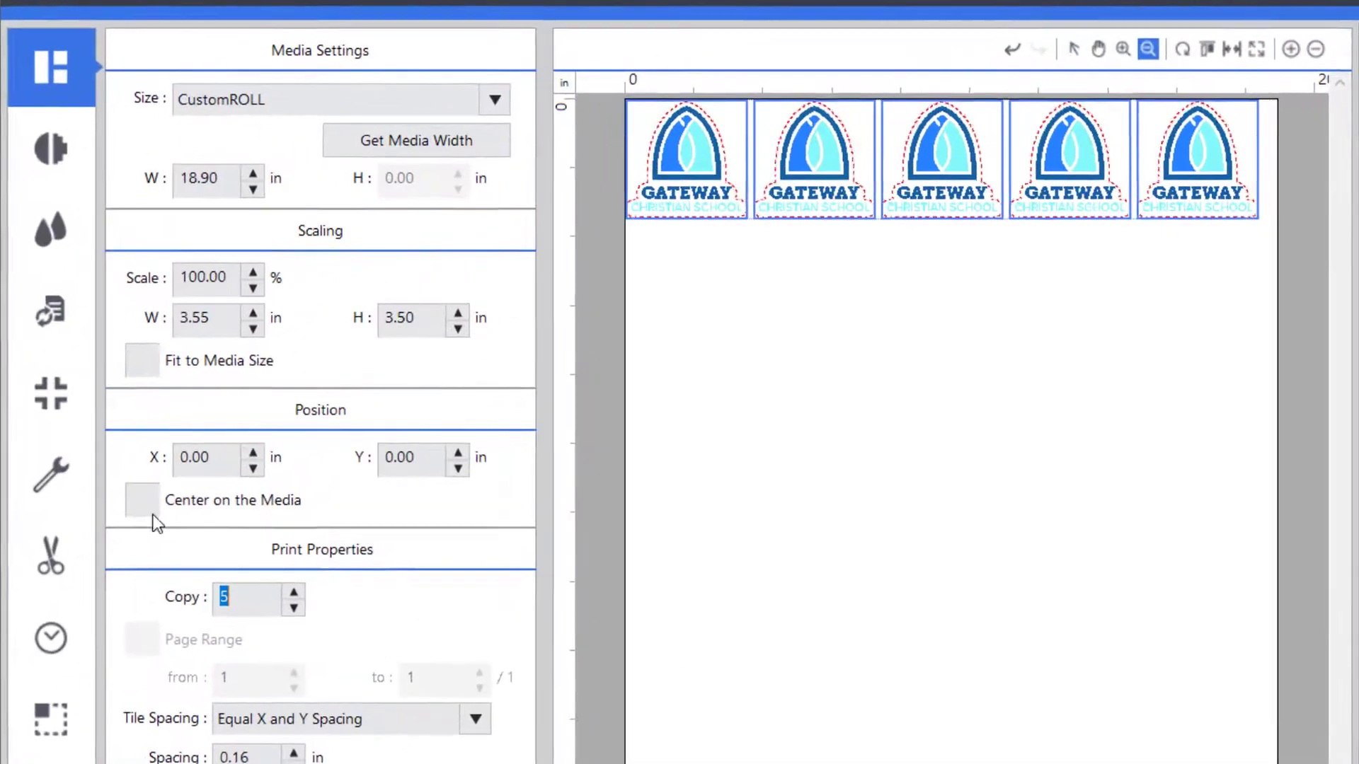
click(346, 372)
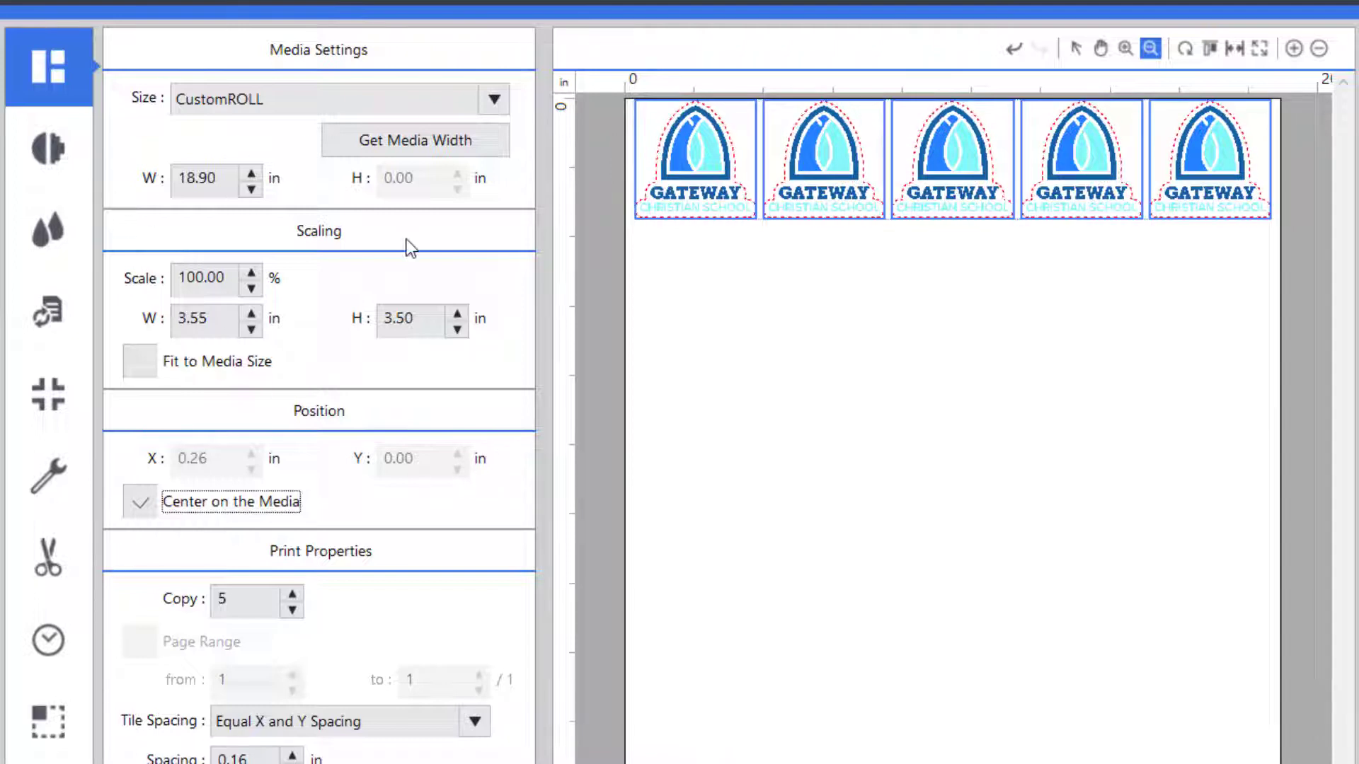
- In Quality Settings, try MV-GG Hi Gloss PVC Gray Glue, then revert the media to Generic Vinyl 1
click(52, 151)
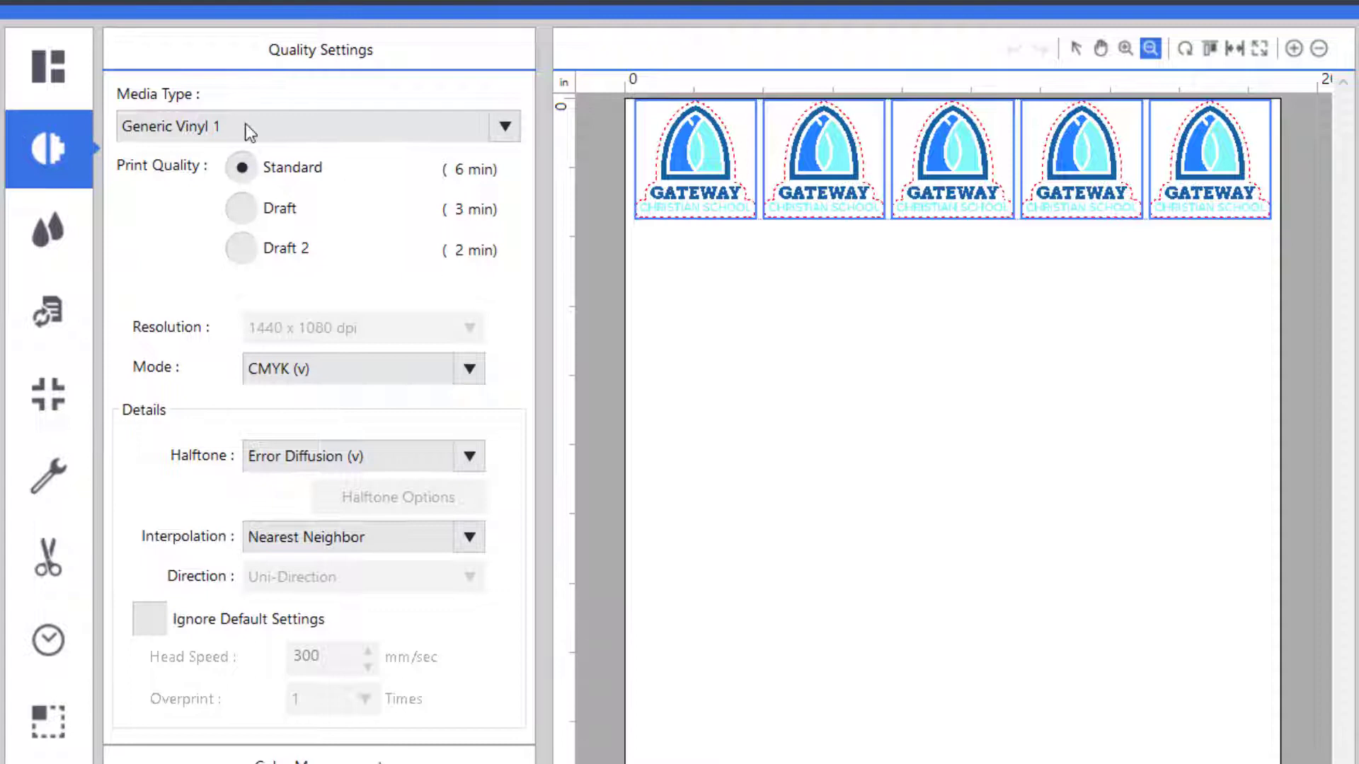
click(505, 128)
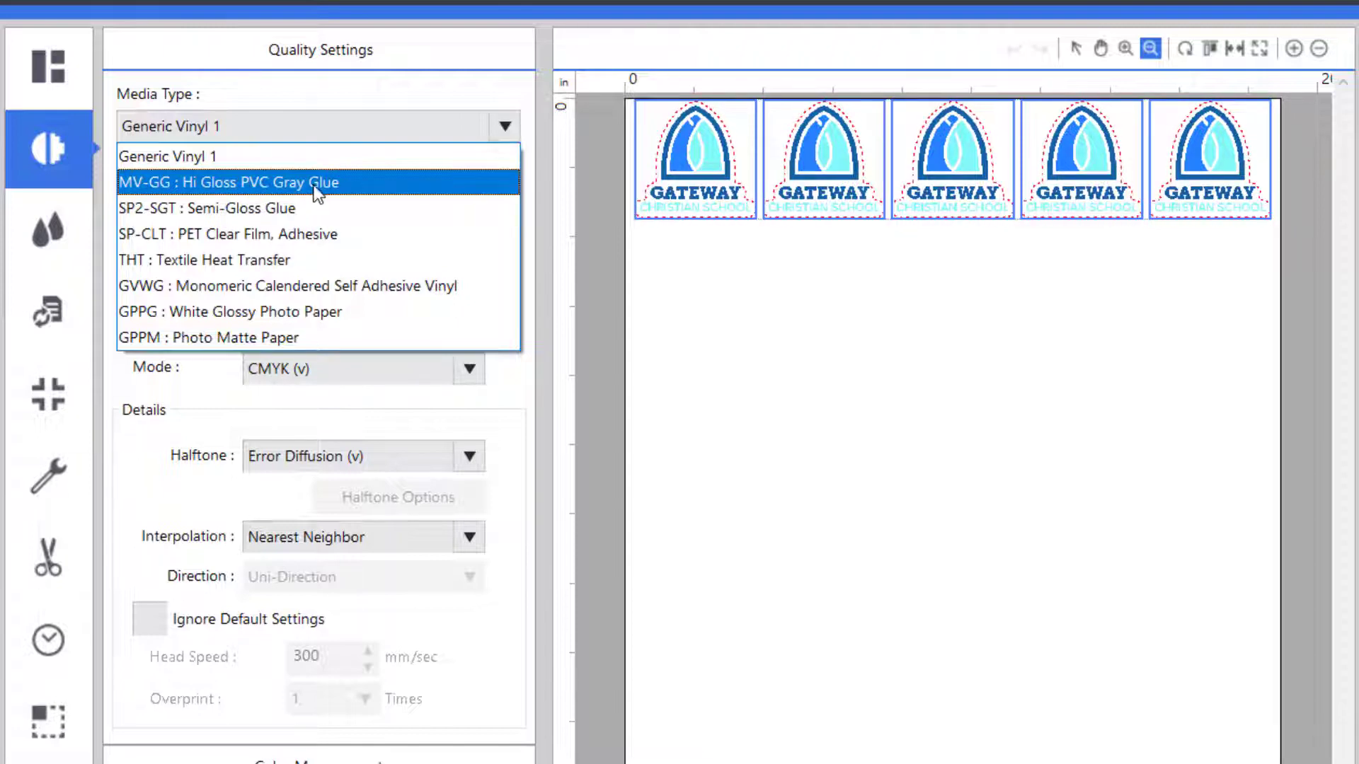
click(277, 182)
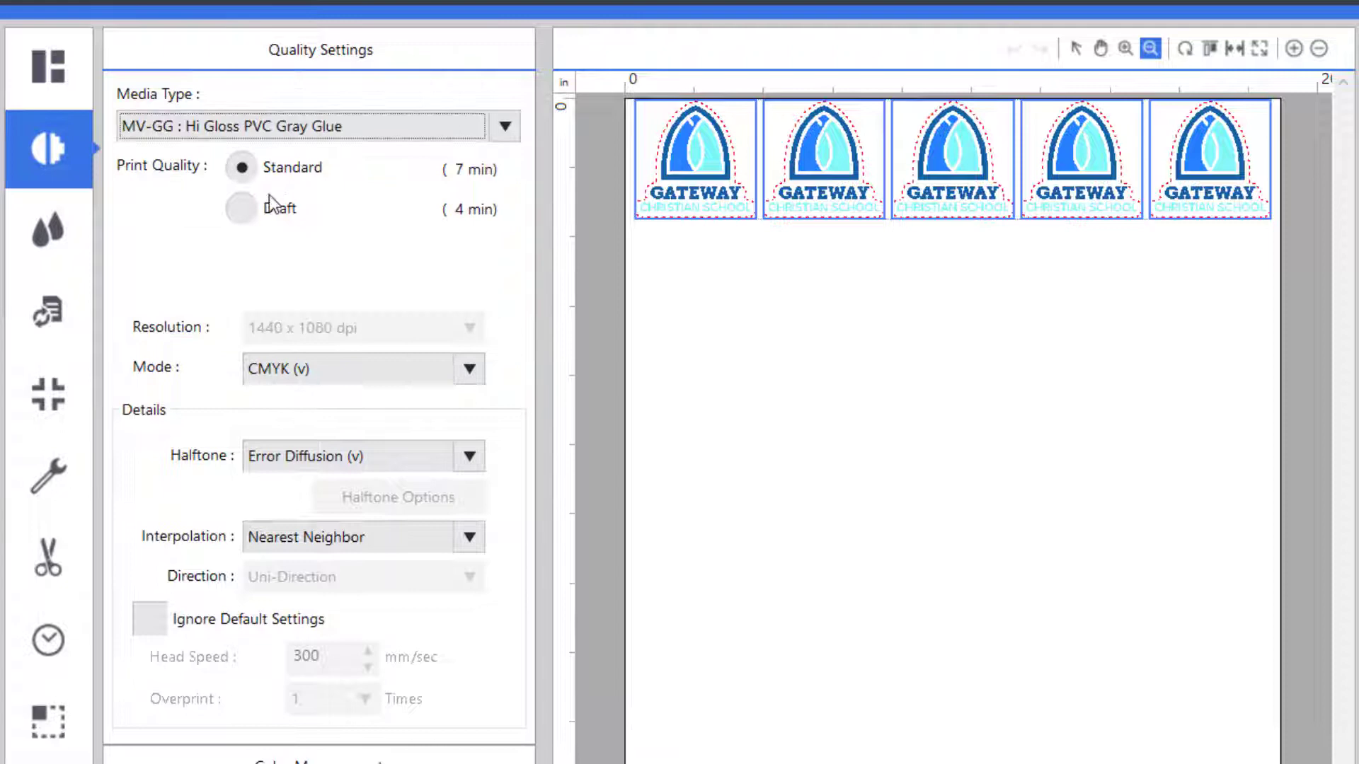
click(342, 132)
click(249, 156)
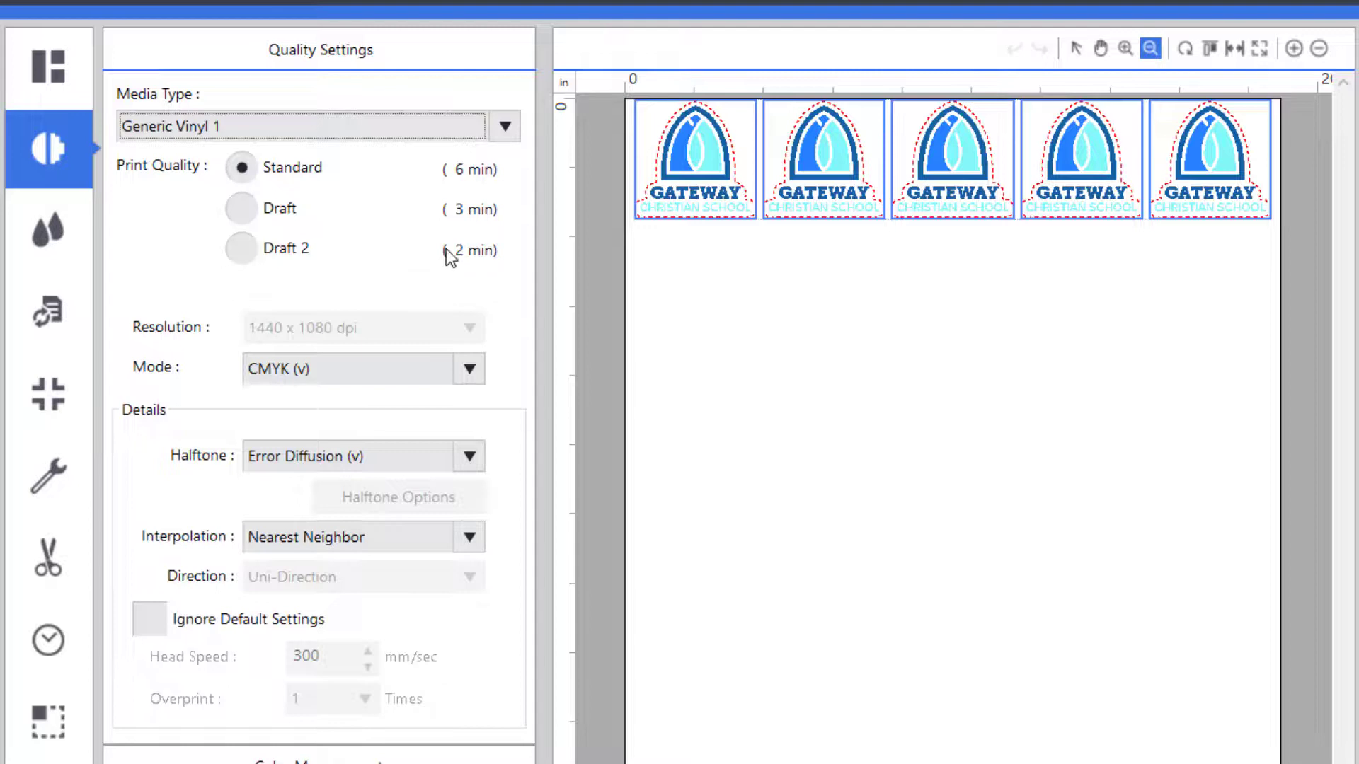
- Enable custom cutting conditions in Cut Controls and change the cutting force from 50 to 180 gf
click(48, 562)
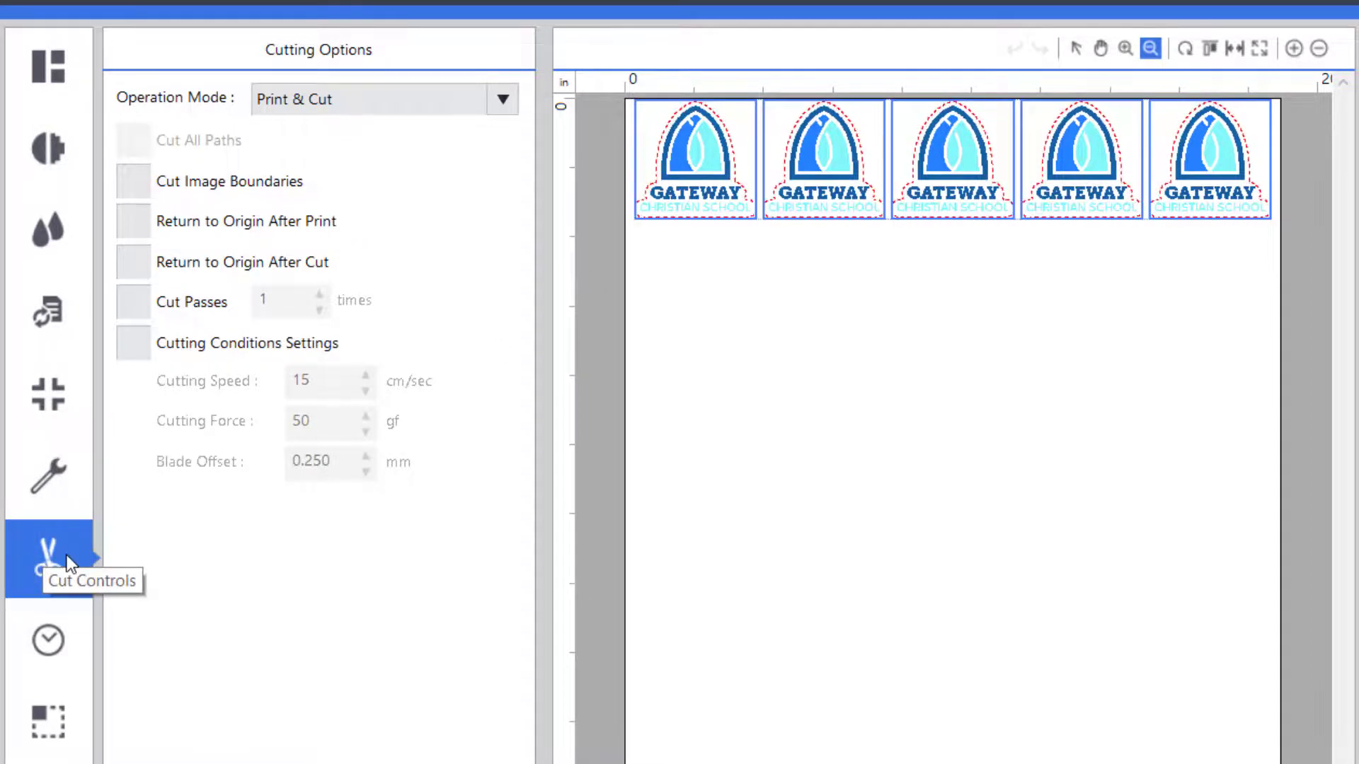
click(145, 345)
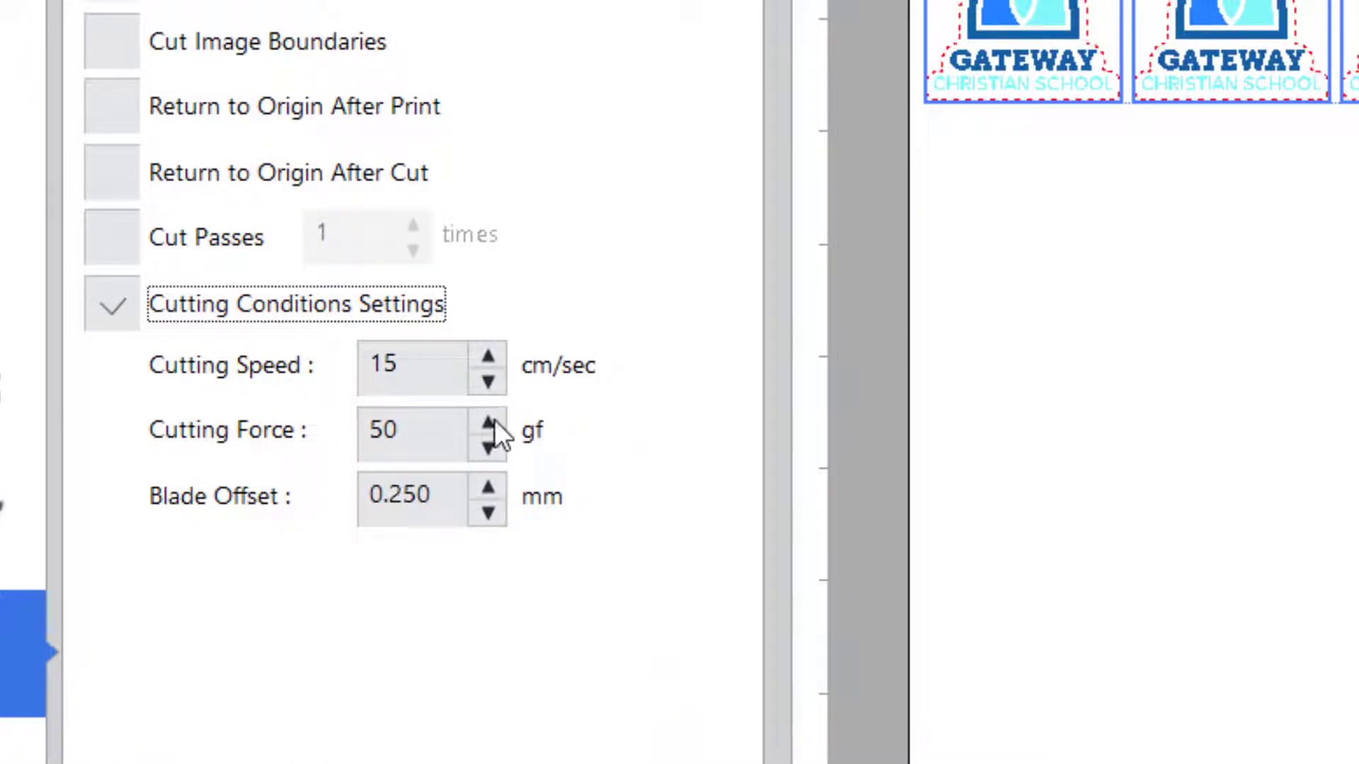
click(409, 432)
drag(409, 432, 258, 427)
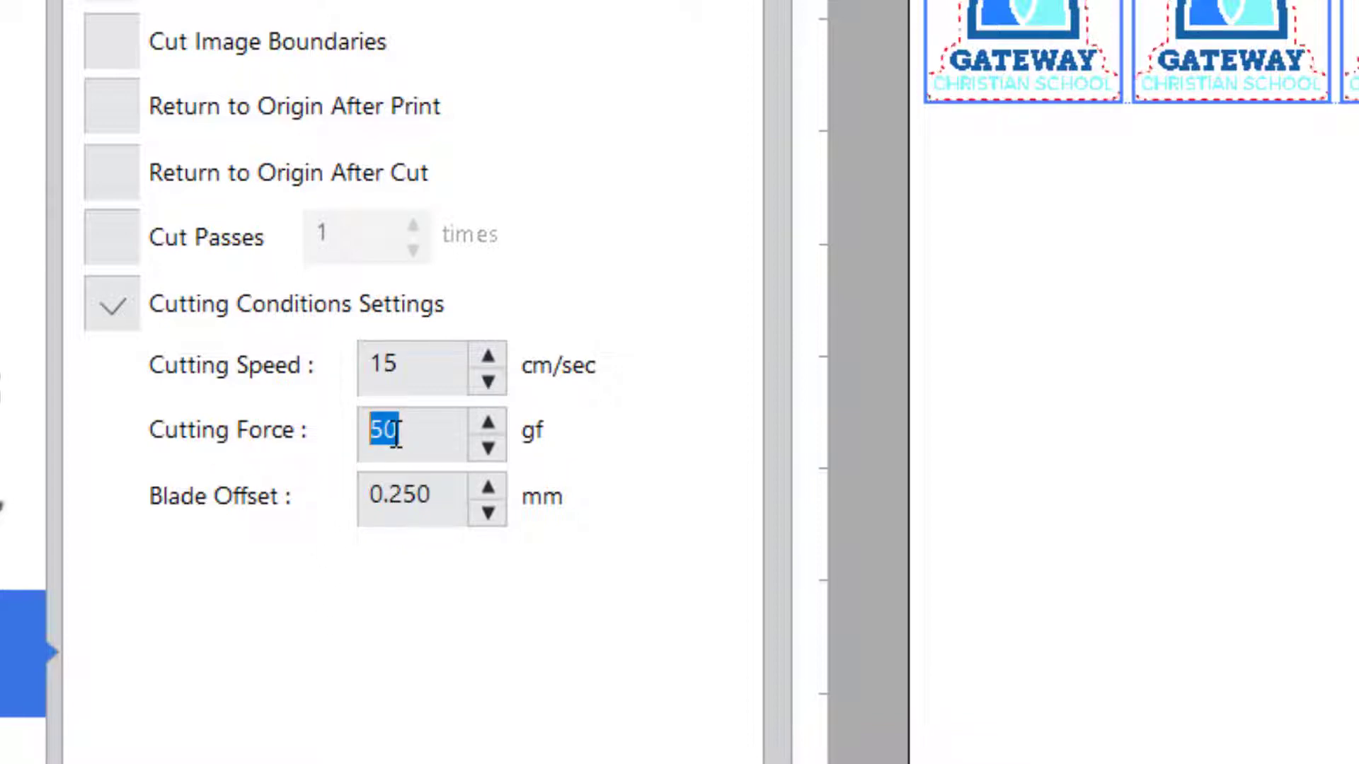
text(180)
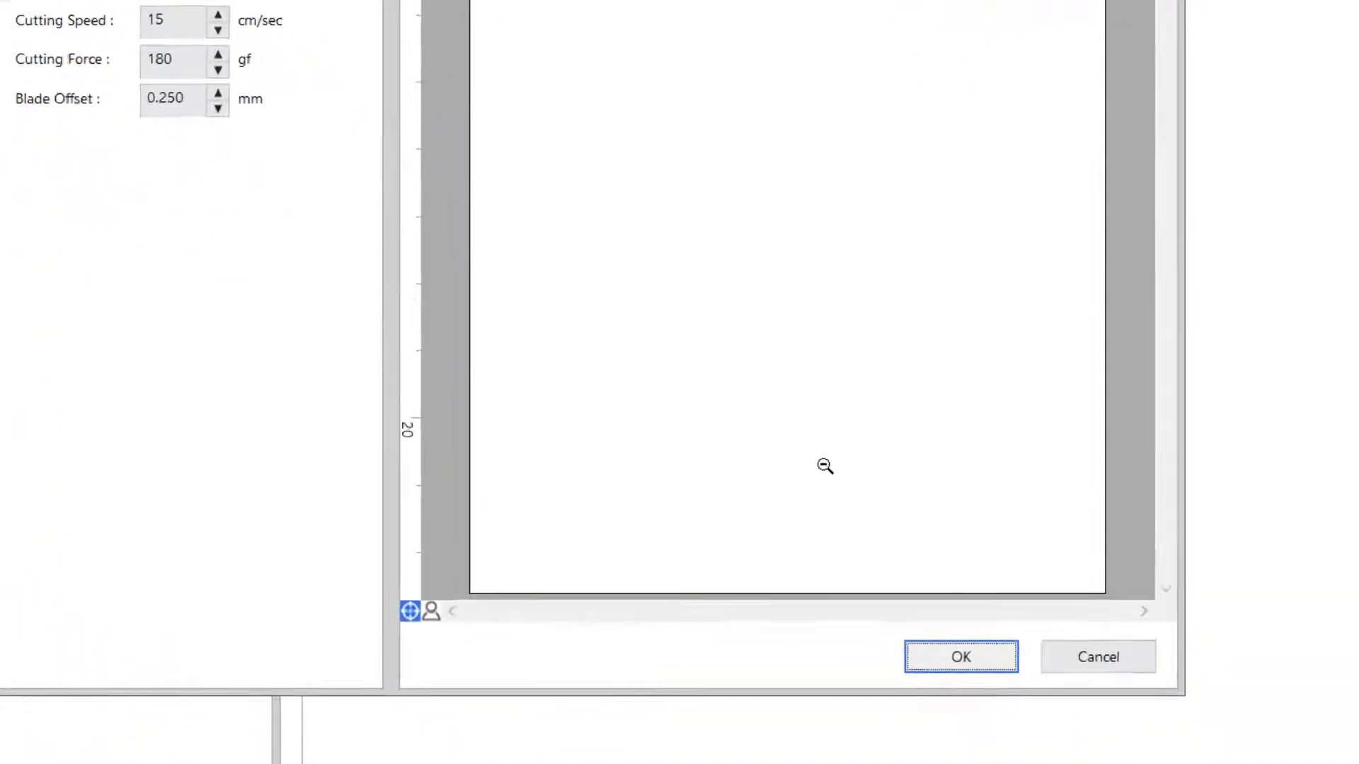
- Apply the job settings, then raise the sticker job's Print Count to 2
click(871, 549)
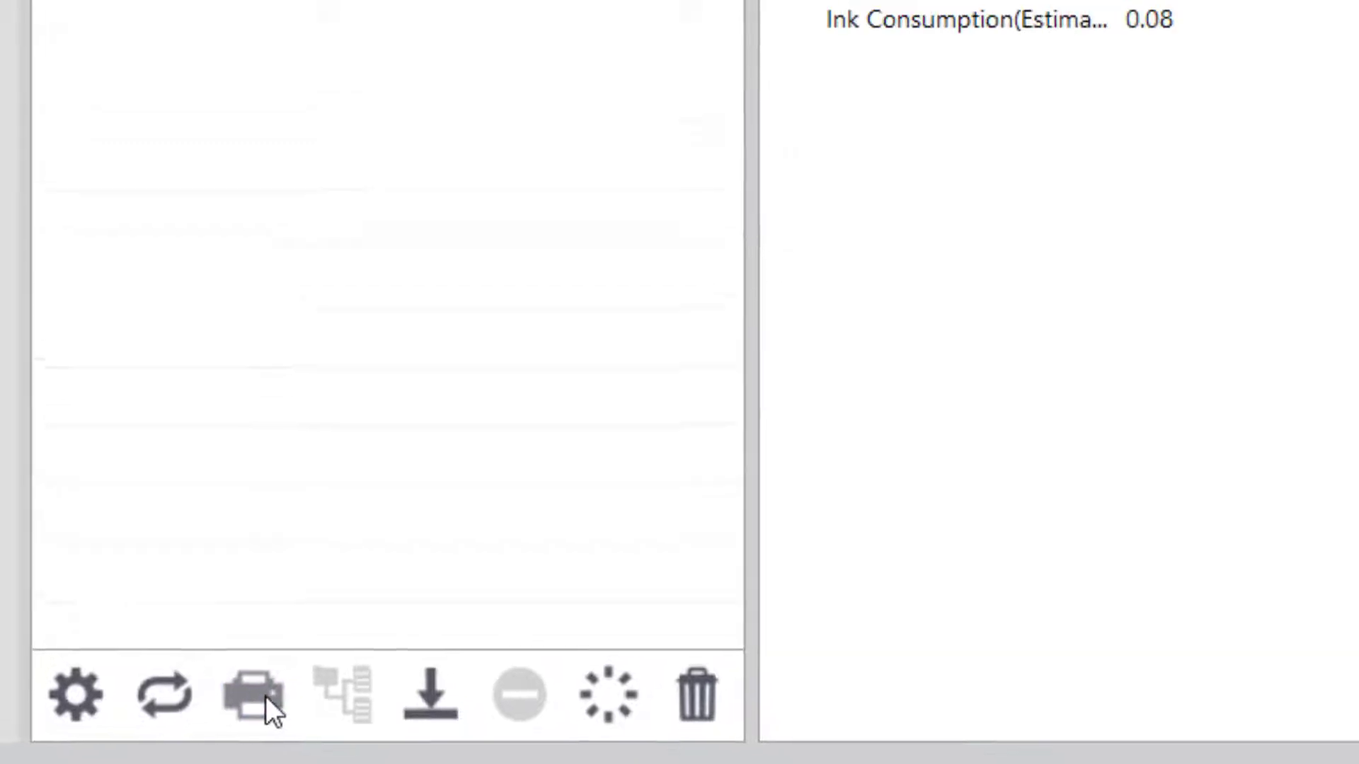
click(282, 675)
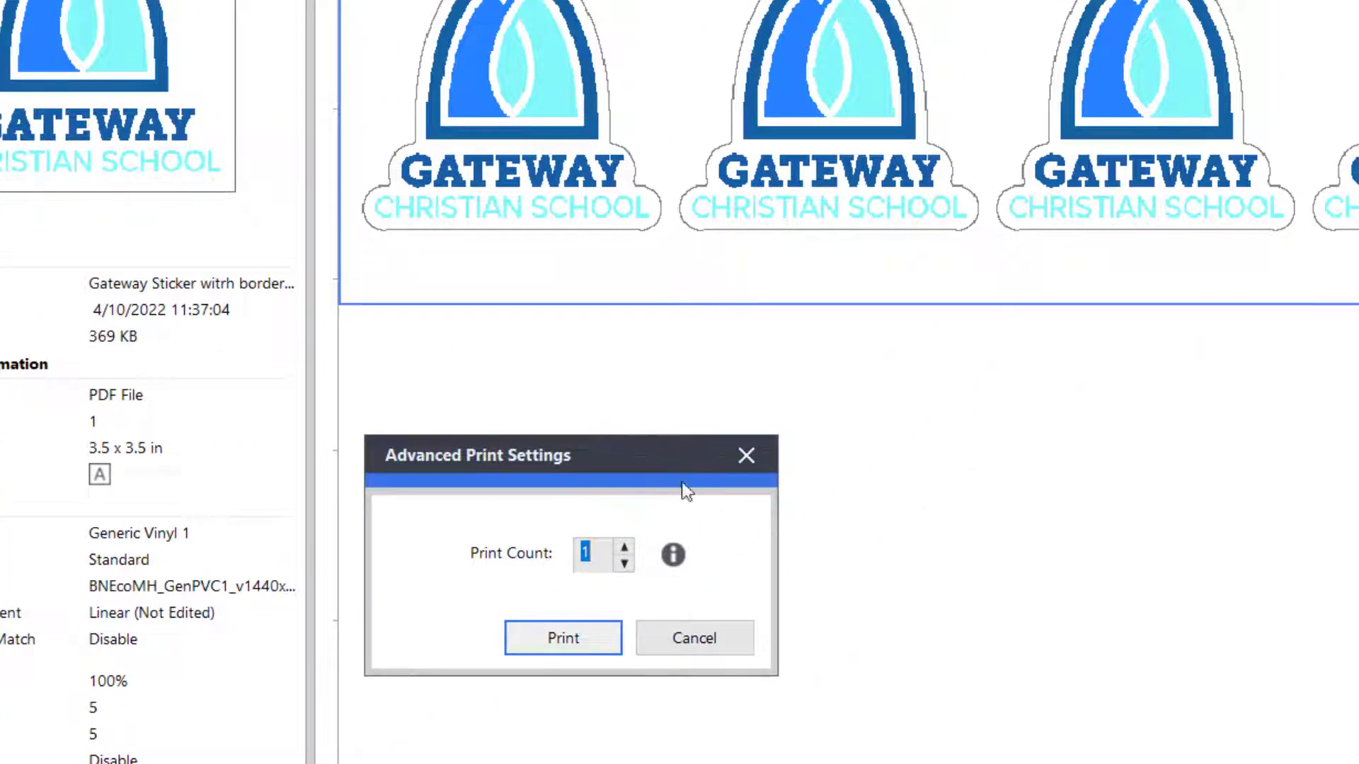
click(624, 547)
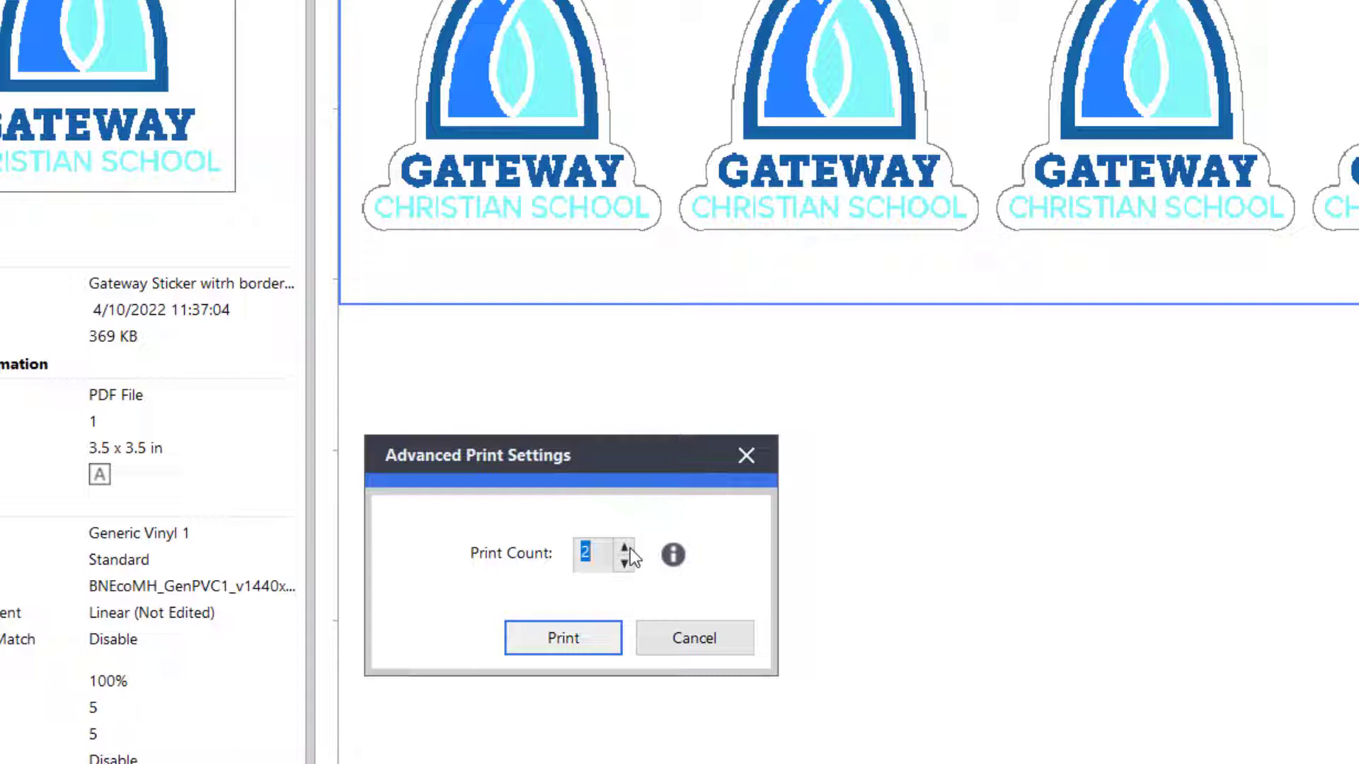